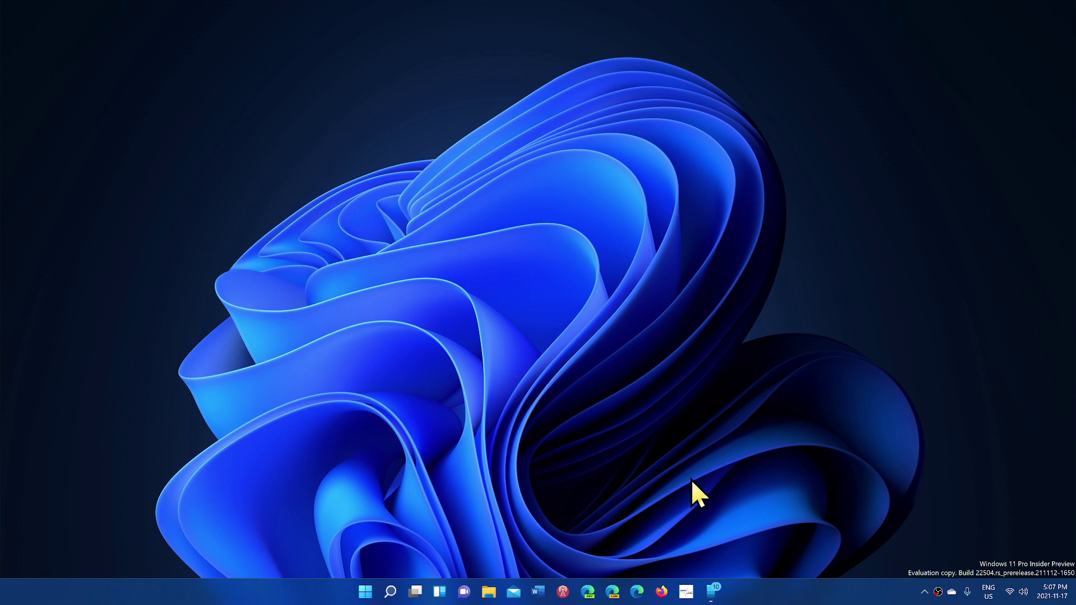
# Step: Launch Settings from the Start menu and go to Personalization
pyautogui.click(365, 591)
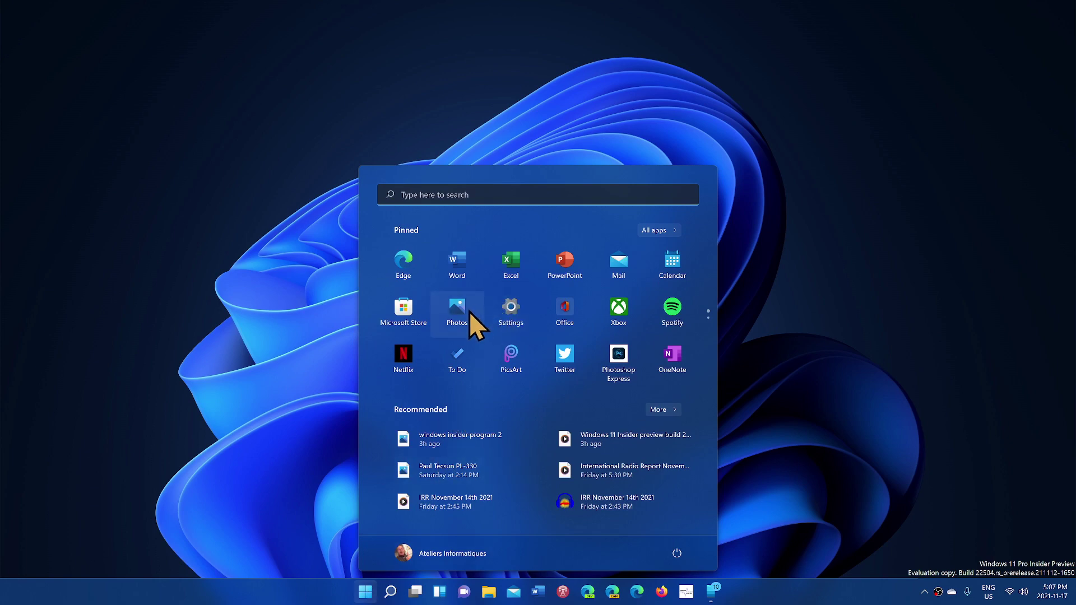
pyautogui.click(507, 308)
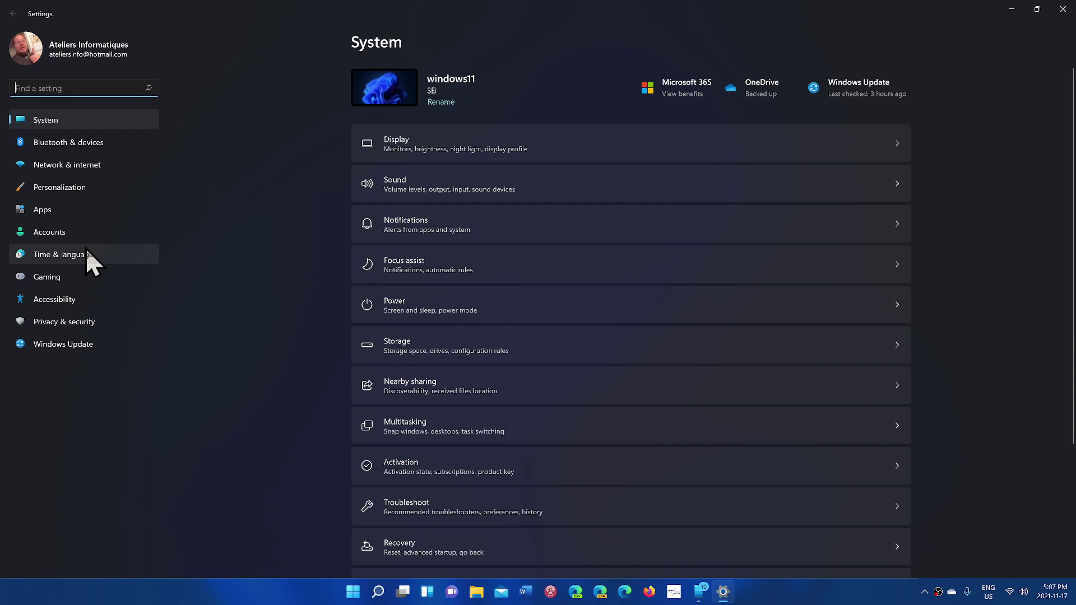
pyautogui.click(91, 188)
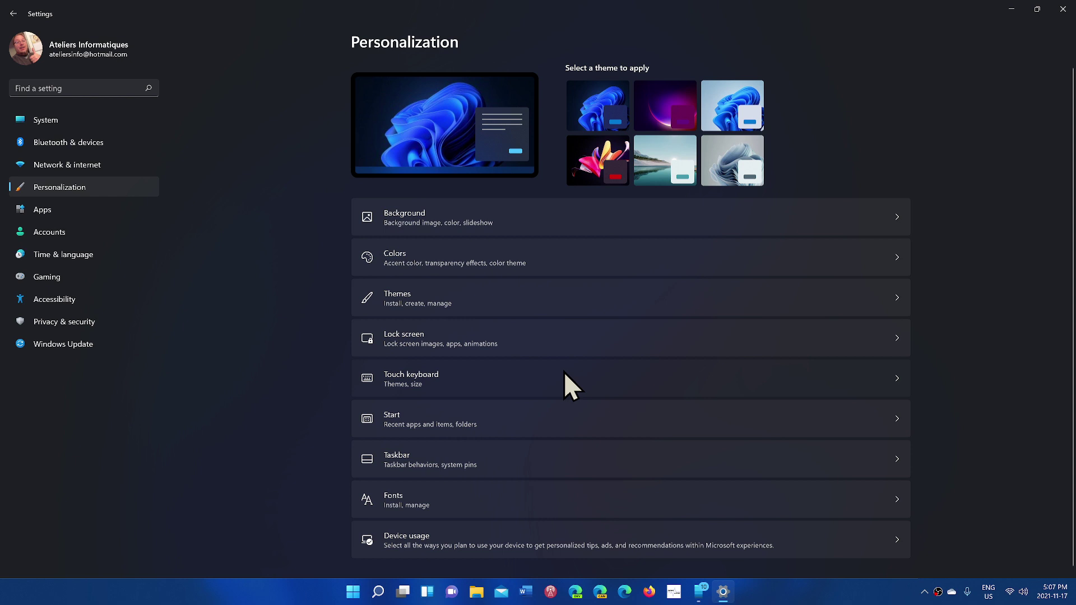
# Step: Open Touch keyboard and scroll through its keyboard size and theme options
pyautogui.click(564, 371)
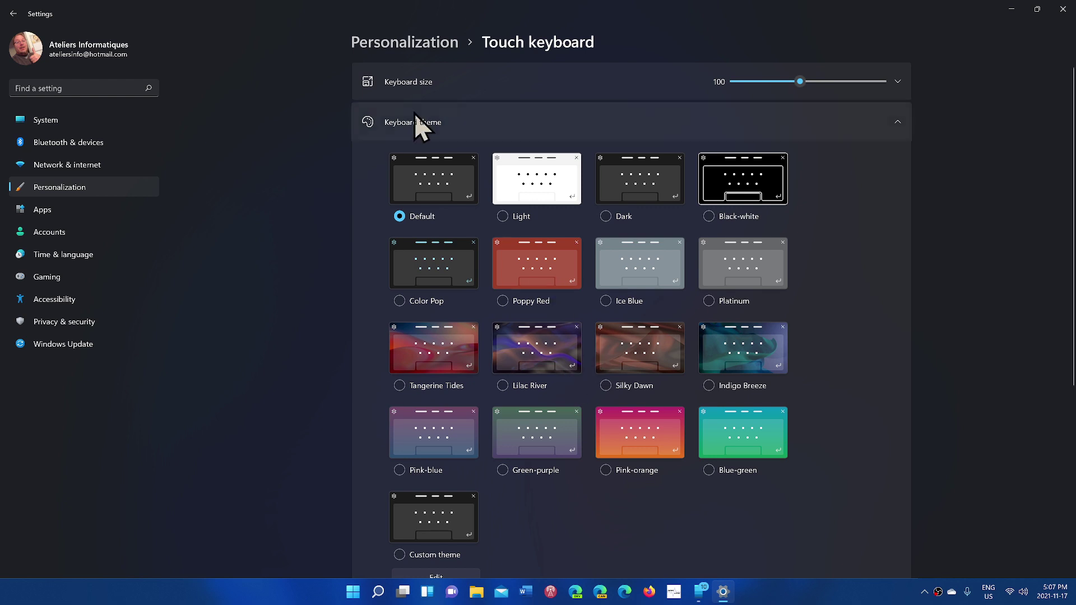
pyautogui.scroll(-1, 489, 279)
pyautogui.scroll(-5, 490, 279)
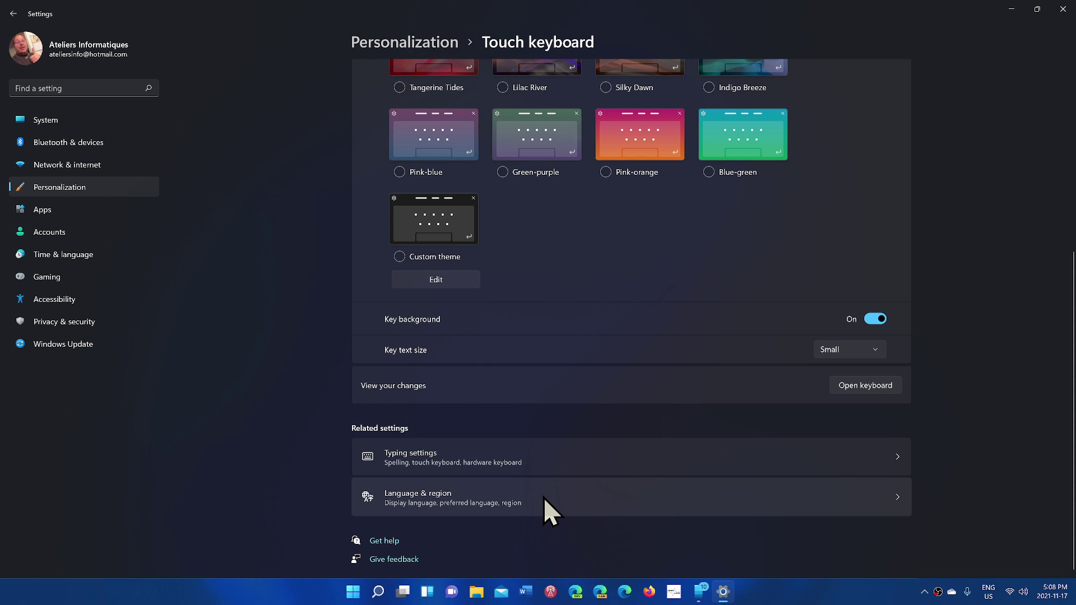
pyautogui.scroll(2, 542, 496)
pyautogui.scroll(-2, 543, 496)
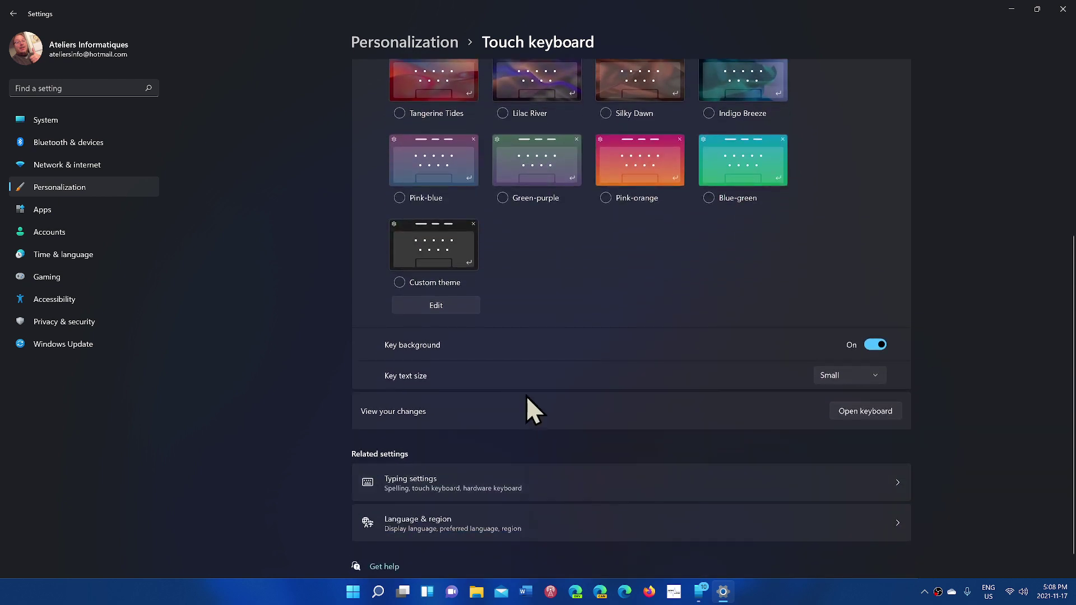
pyautogui.scroll(5, 527, 396)
# Step: Review Touch keyboard again, leaving the Default theme at size 100, and return to Personalization
pyautogui.click(432, 43)
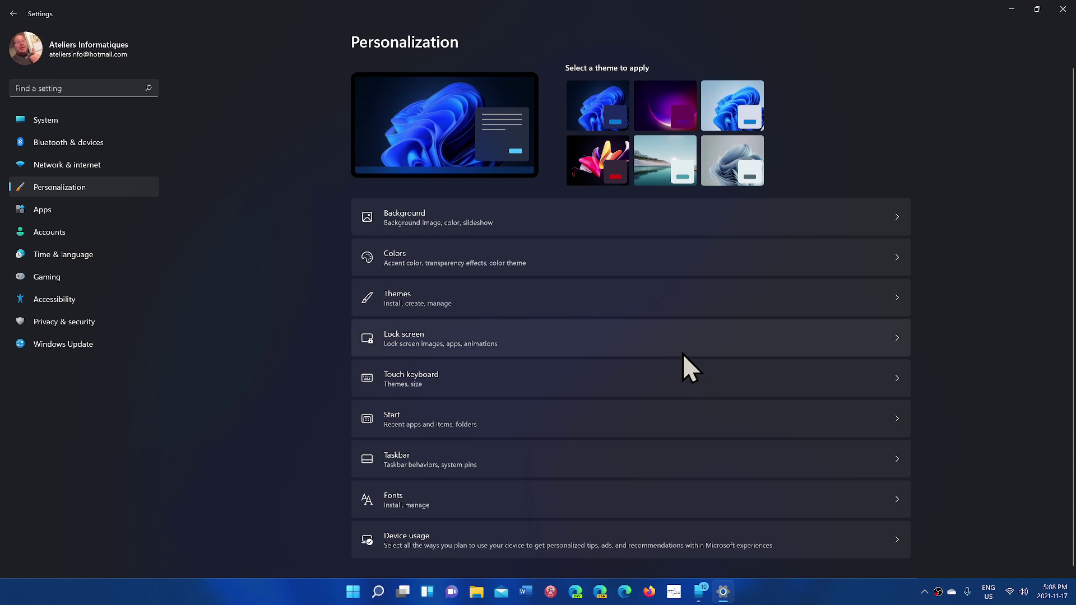
pyautogui.scroll(-1, 682, 353)
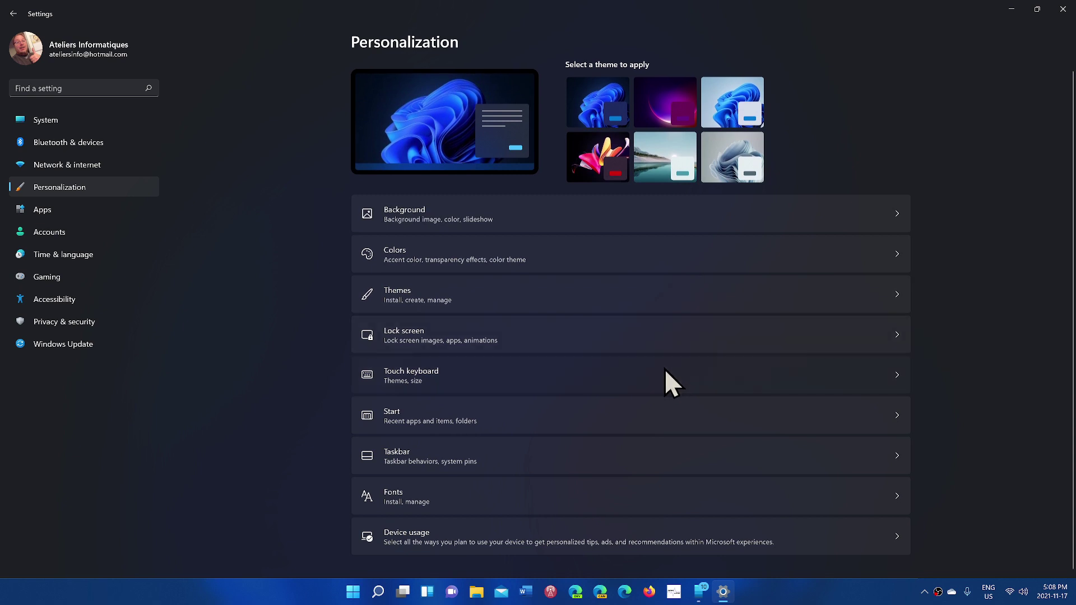
pyautogui.click(811, 386)
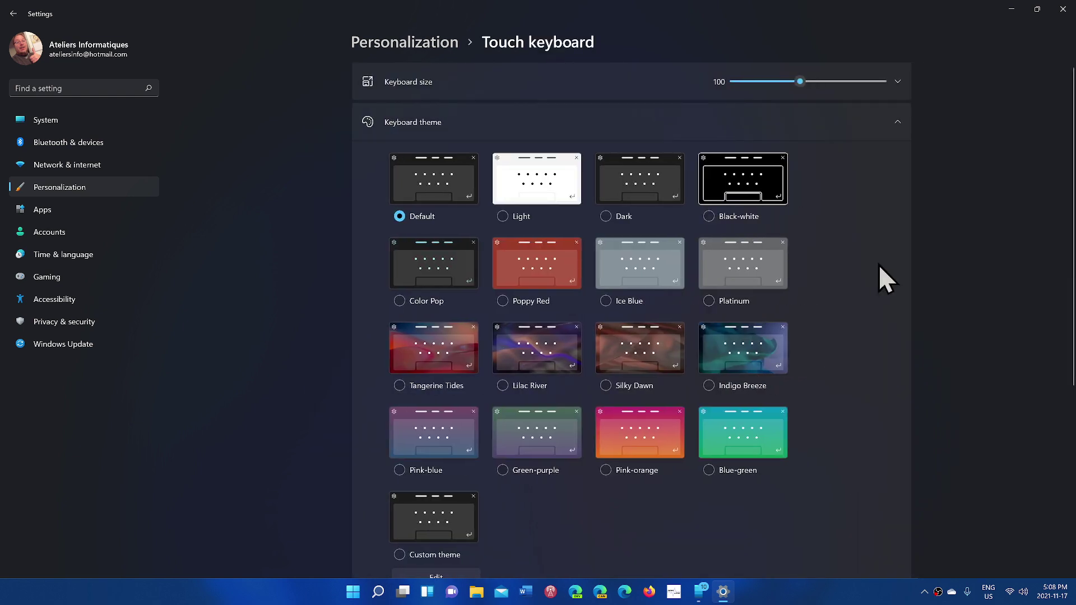
pyautogui.scroll(-3, 872, 289)
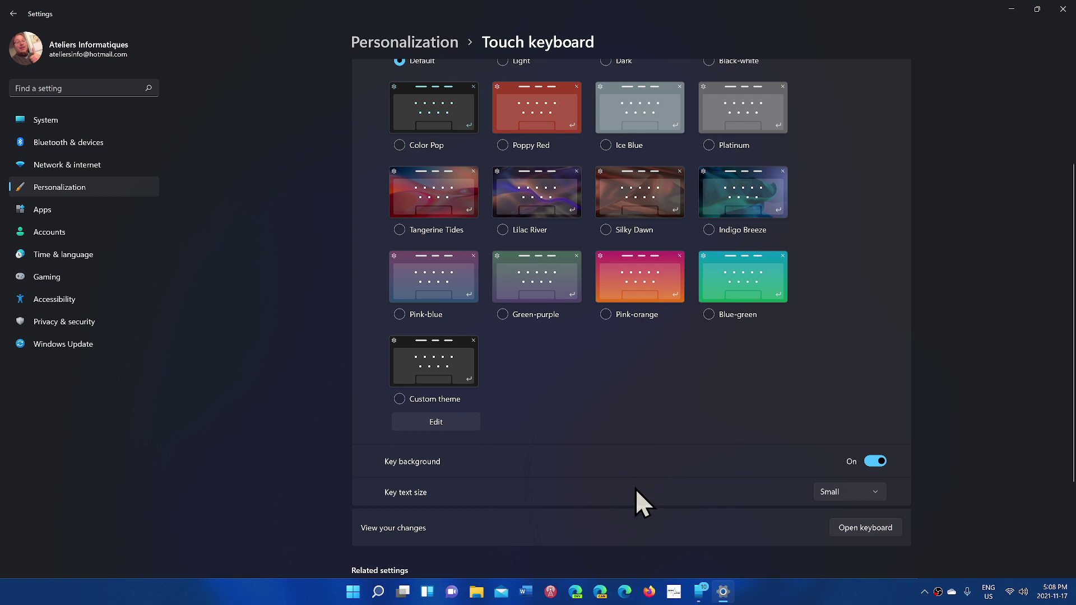
pyautogui.scroll(-3, 633, 503)
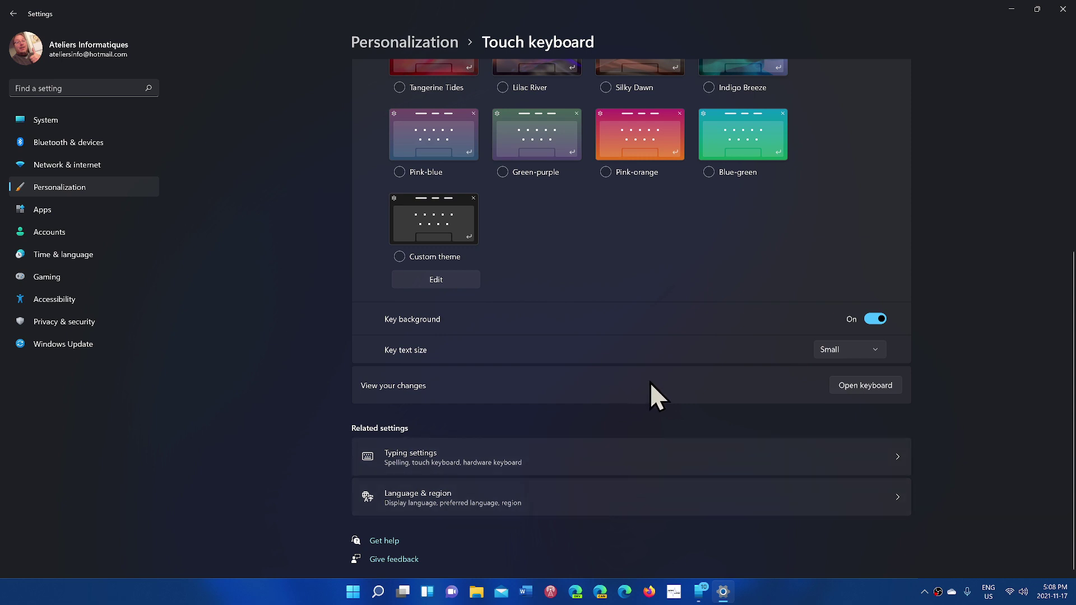
pyautogui.scroll(6, 675, 386)
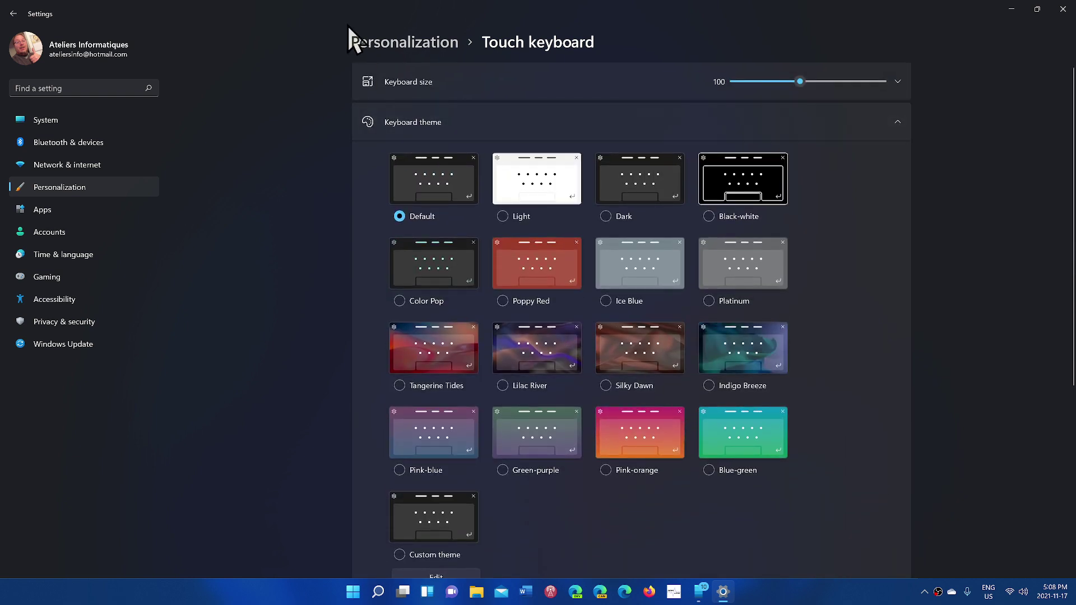
pyautogui.click(13, 13)
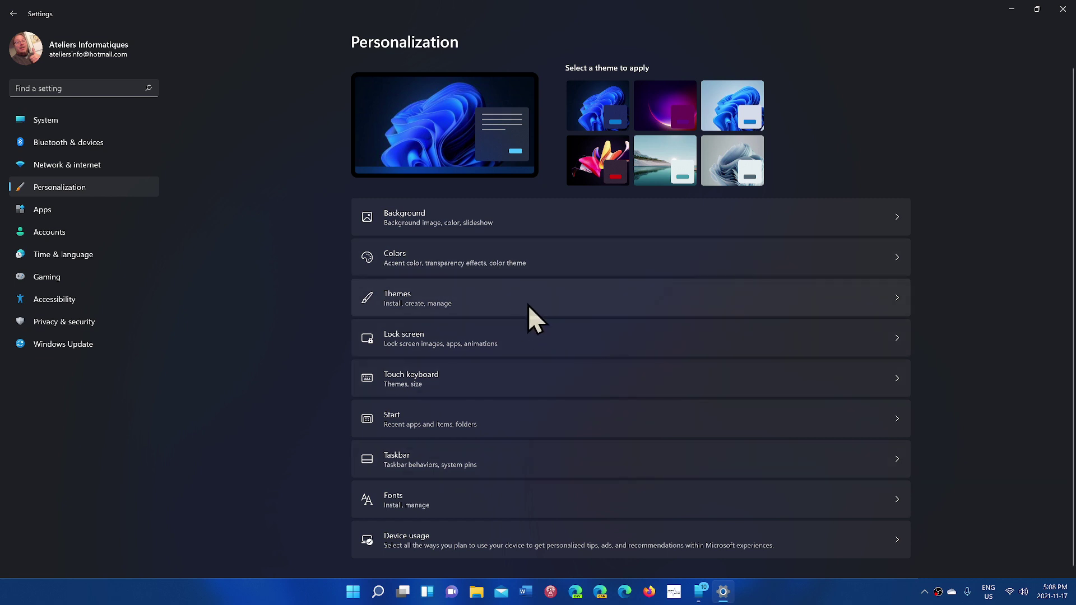
# Step: Reopen Touch keyboard and scroll through the gallery of keyboard themes
pyautogui.click(534, 371)
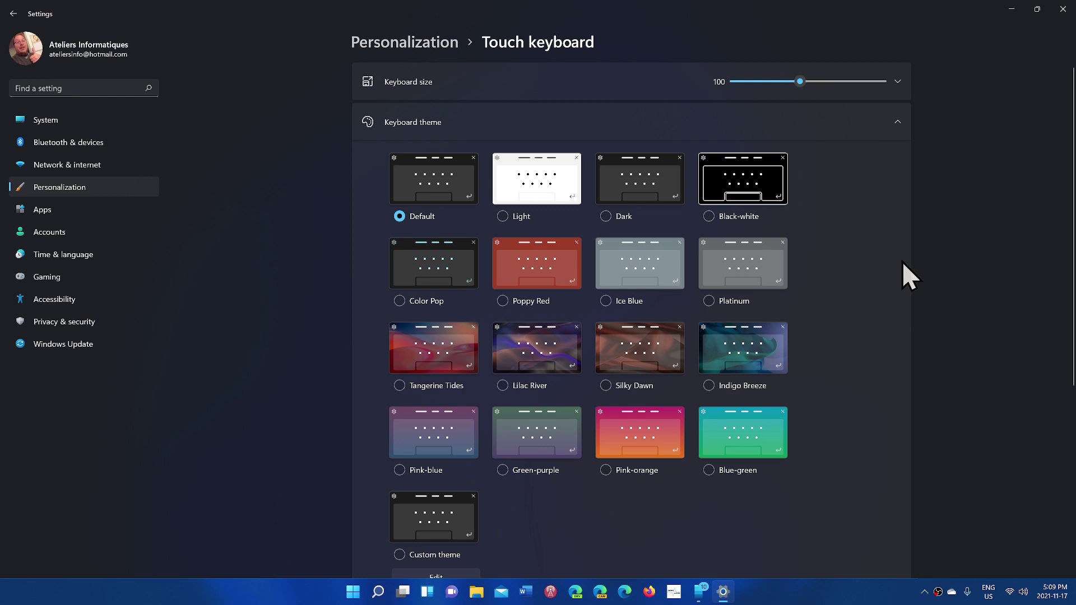
pyautogui.scroll(-4, 844, 312)
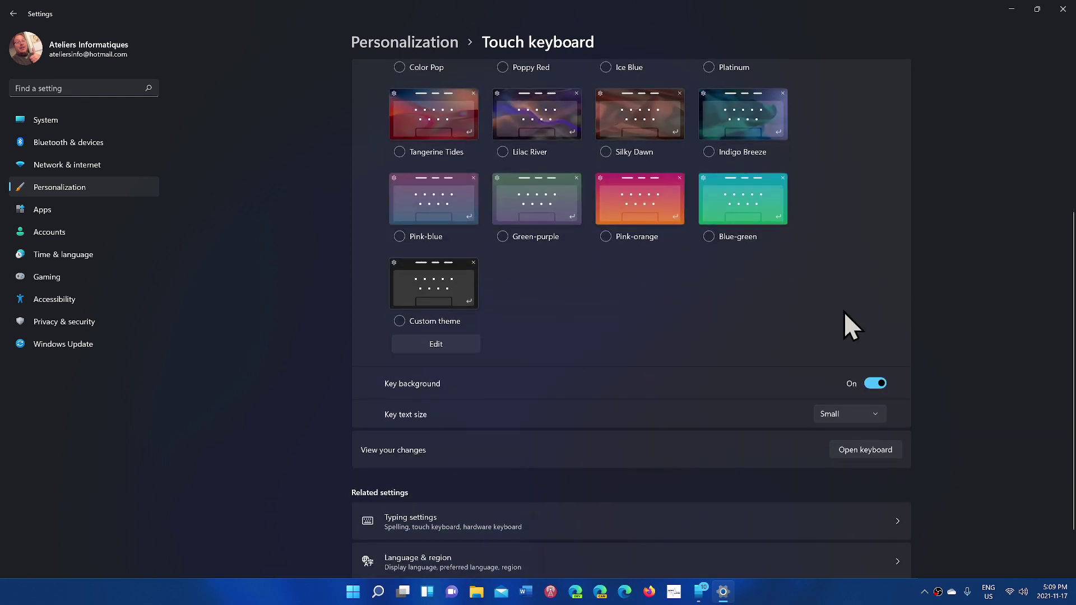
pyautogui.scroll(-1, 845, 312)
pyautogui.scroll(5, 845, 313)
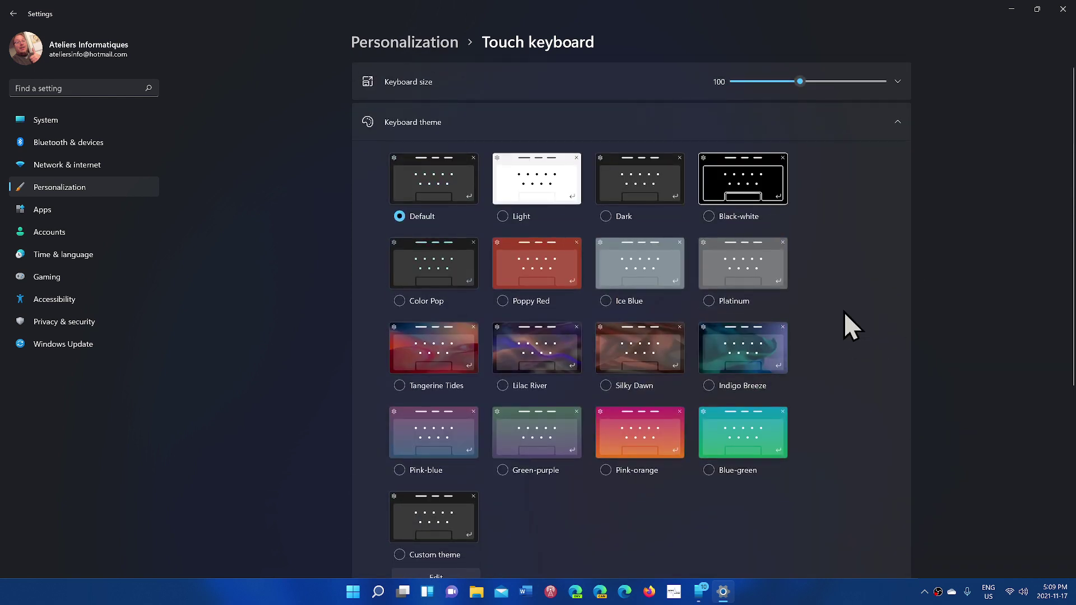
# Step: Search settings for 'emoji', which finds nothing, then clear the search text
pyautogui.click(59, 81)
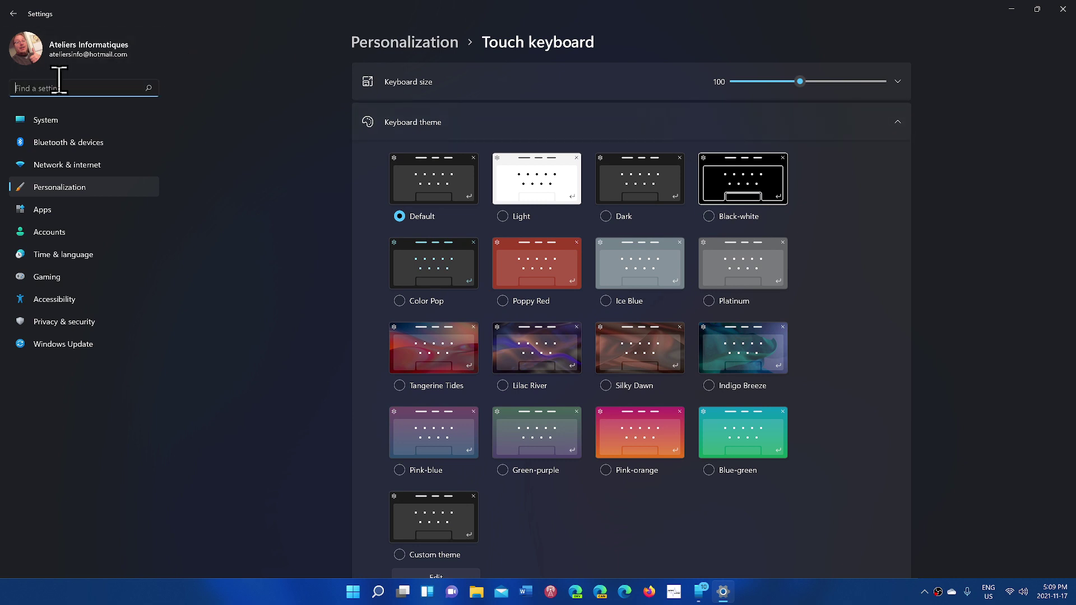
pyautogui.write('emoji')
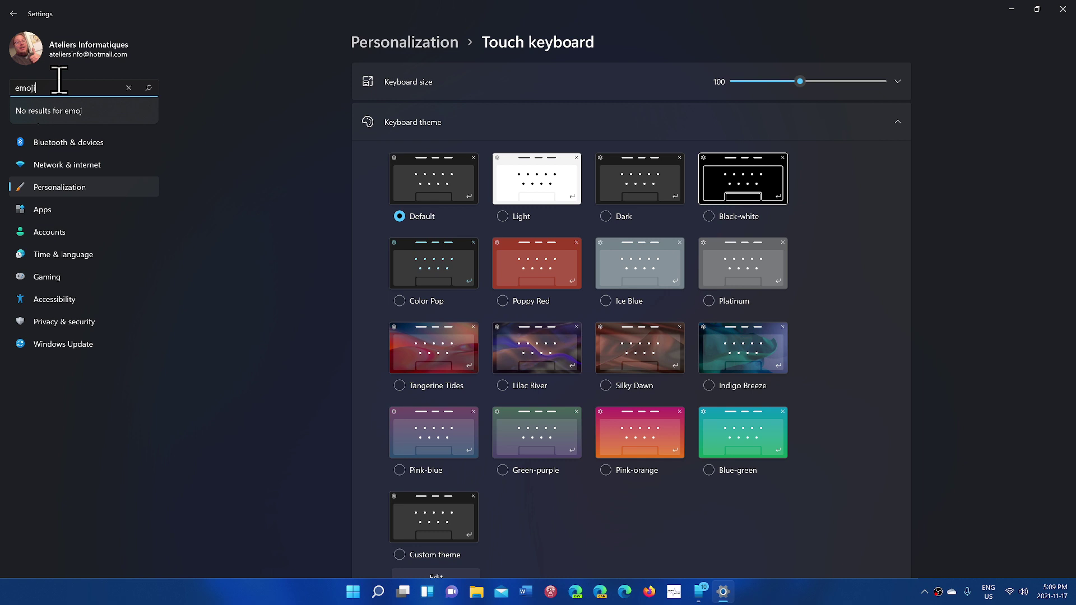
pyautogui.press('BackSpace')
pyautogui.press('BackSpace')
pyautogui.press('BackSpace')
pyautogui.press('BackSpace')
pyautogui.press('BackSpace')
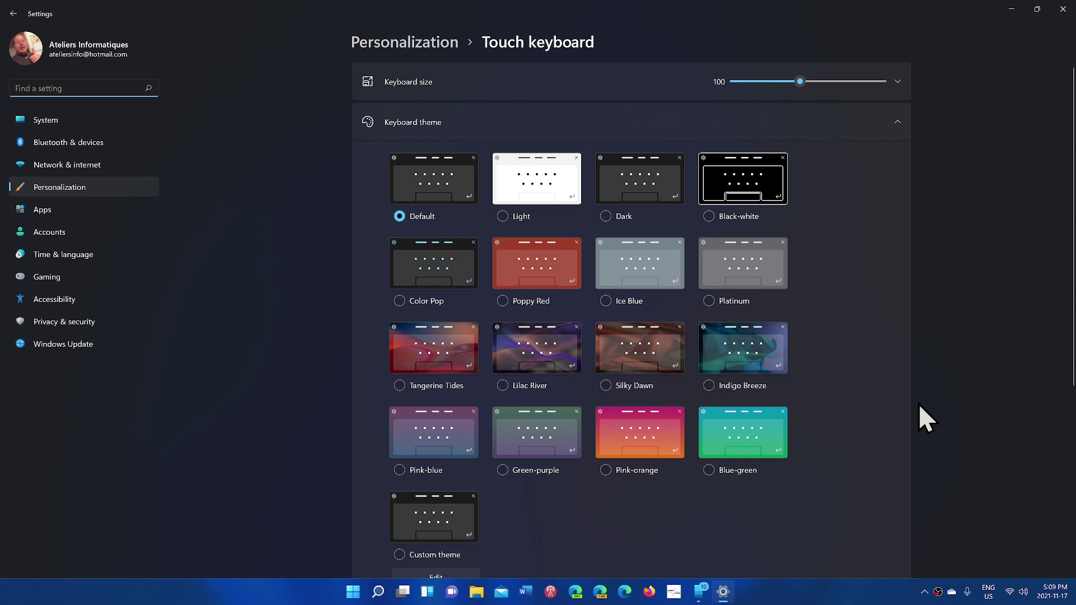
# Step: Close Settings, search the emoji panel for 'famil' and pick the first family emoji
pyautogui.click(1064, 11)
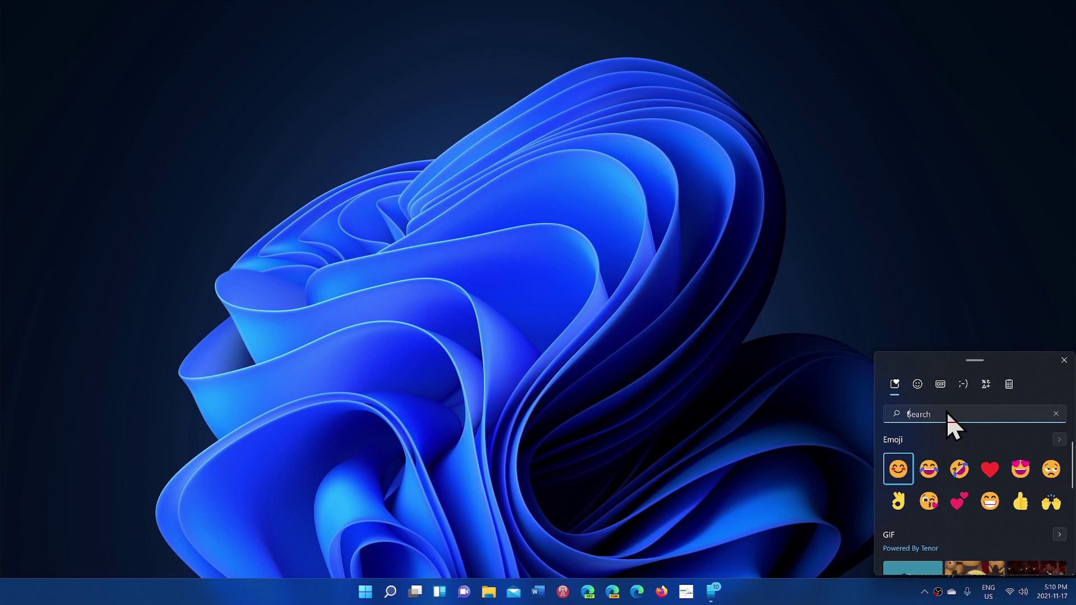
pyautogui.write('famili')
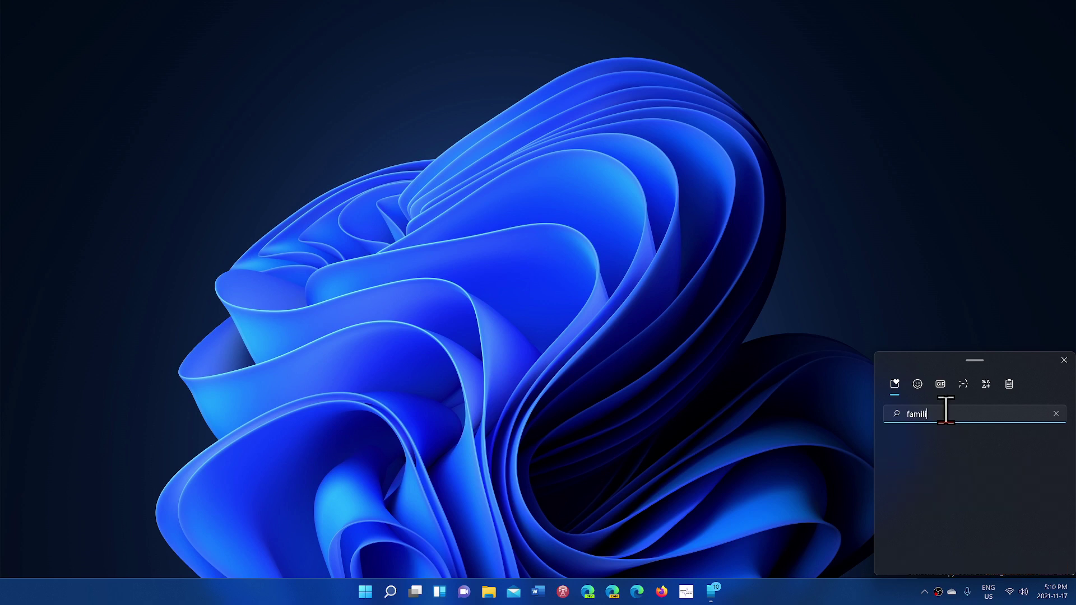
pyautogui.press('BackSpace')
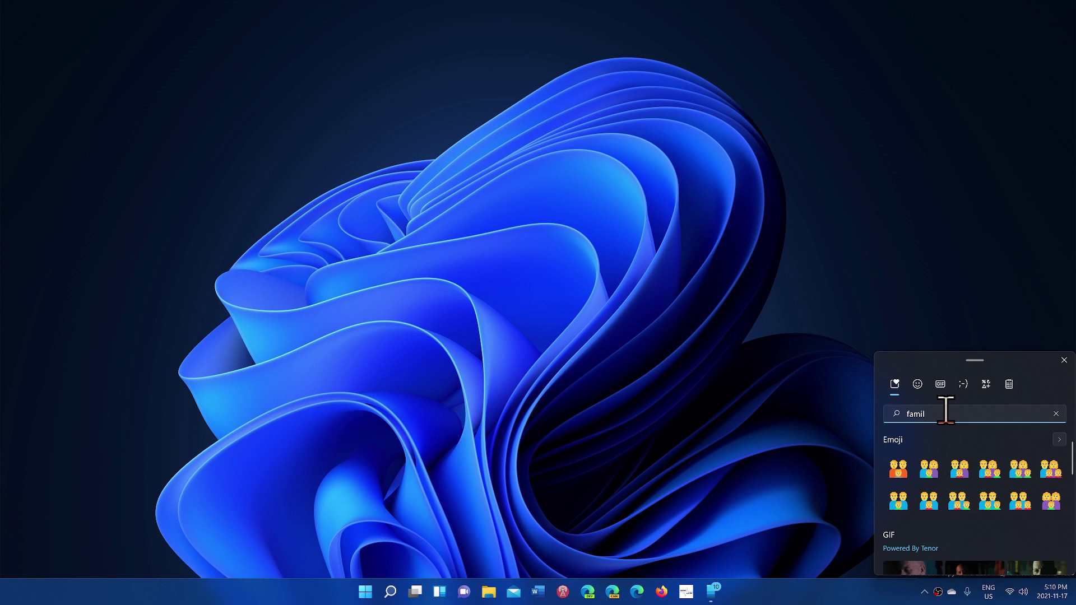
pyautogui.click(900, 468)
# Step: Scroll through the family emoji and GIF results, then close the emoji panel
pyautogui.scroll(-1, 994, 443)
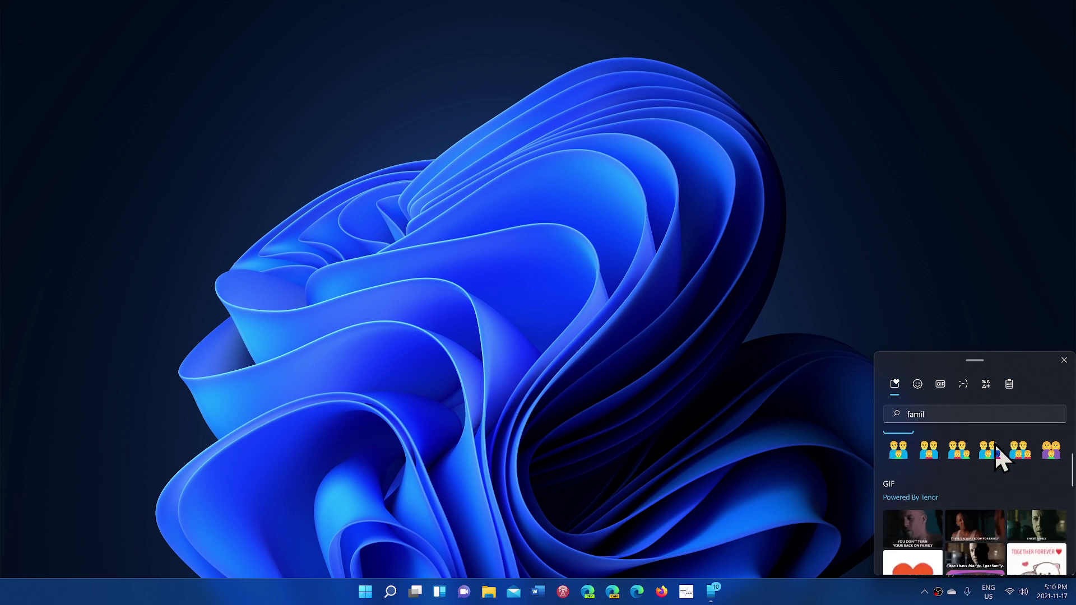
pyautogui.scroll(1, 994, 442)
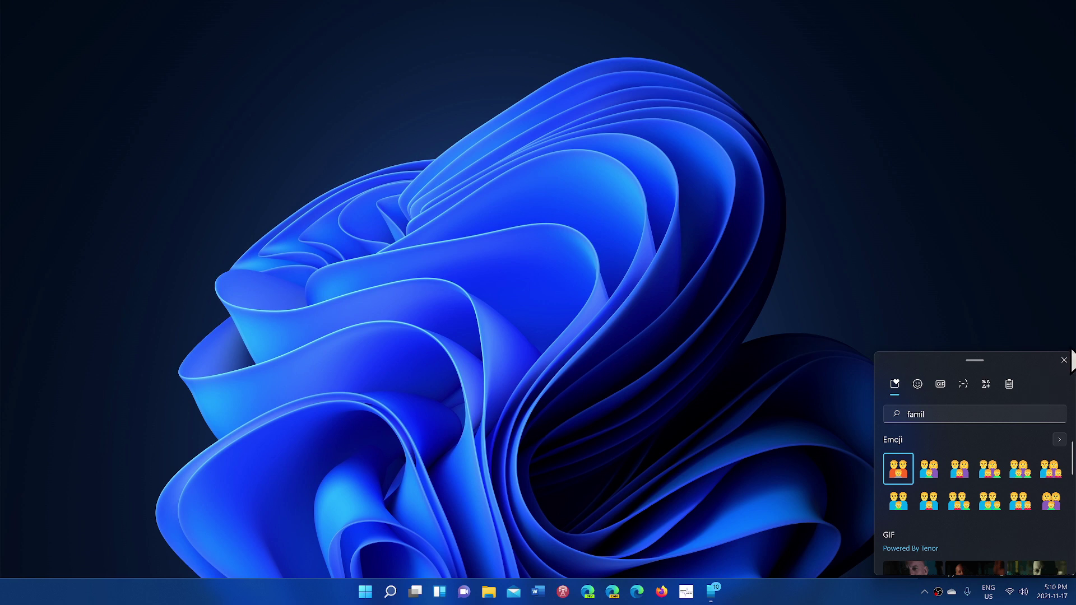
pyautogui.click(1064, 361)
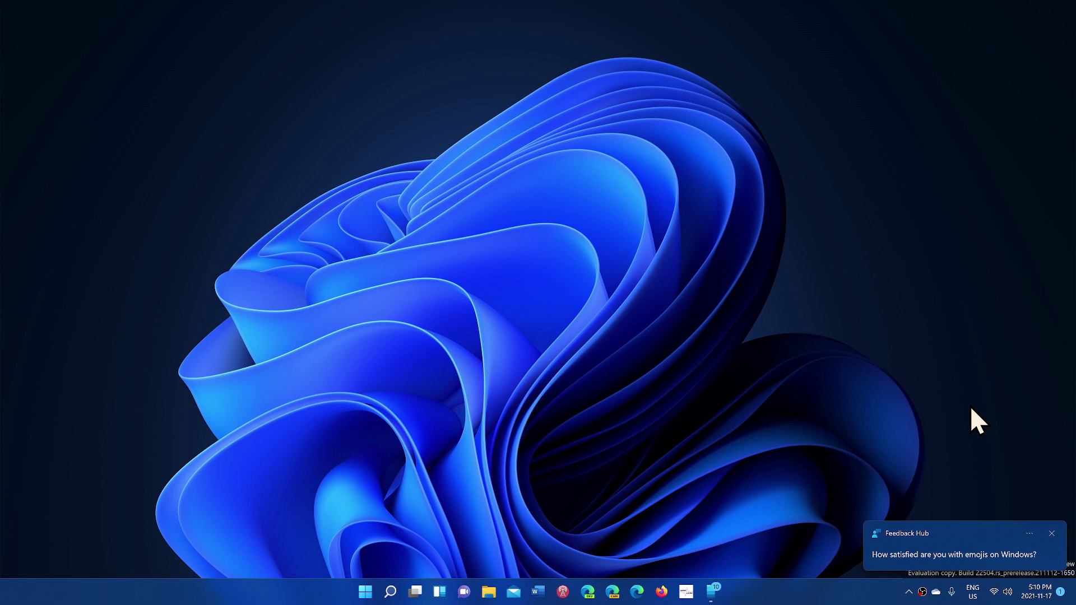
# Step: Dismiss the Feedback Hub emoji-satisfaction notification
pyautogui.click(1052, 533)
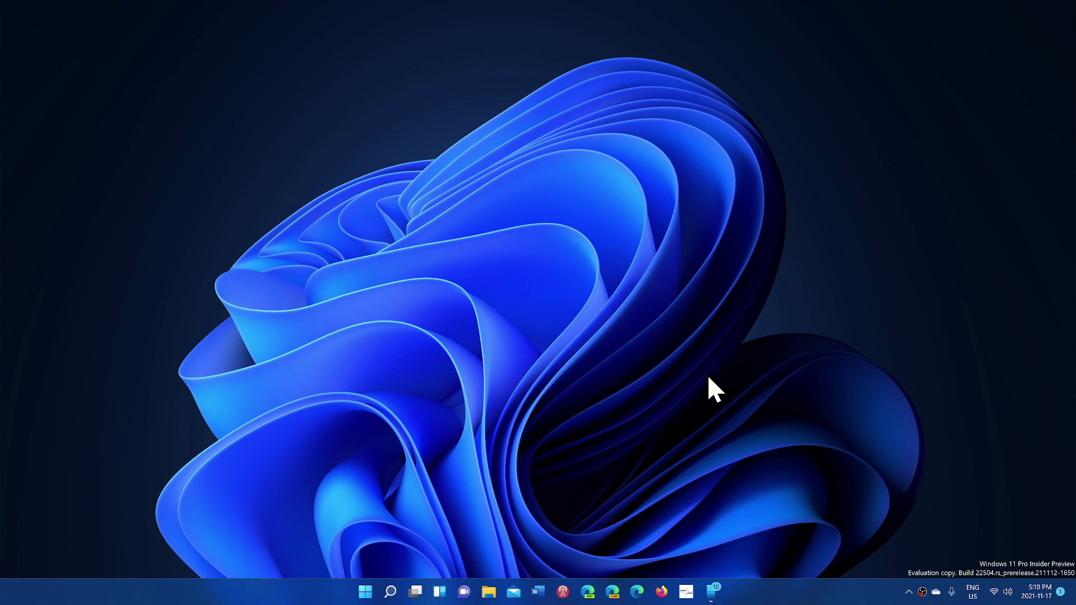
# Step: Open Your Phone from the taskbar and show the Galaxy S20 5G's installed apps
pyautogui.click(713, 591)
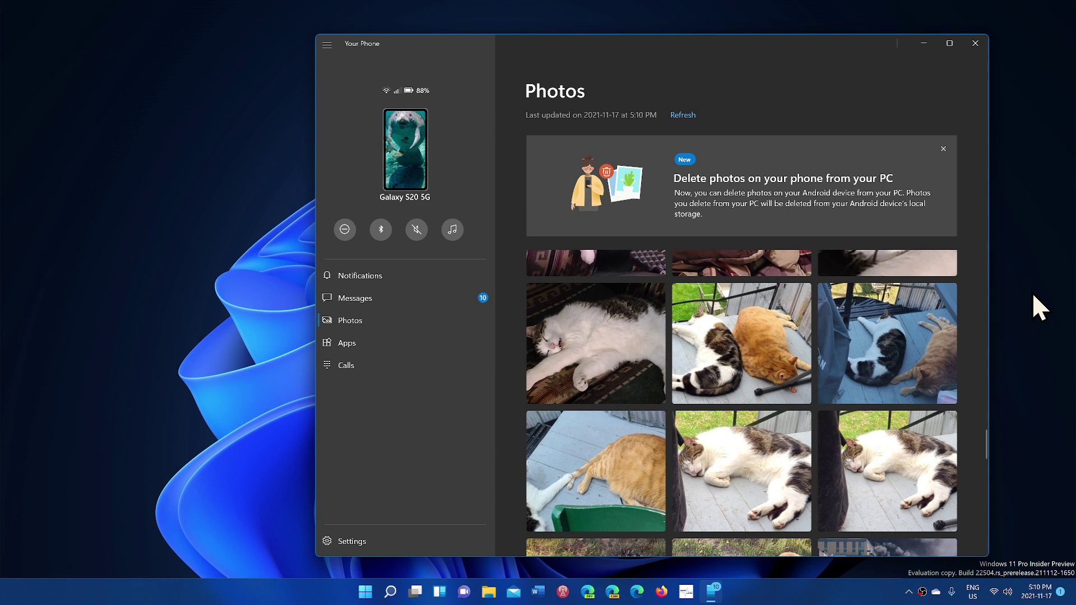
pyautogui.click(365, 344)
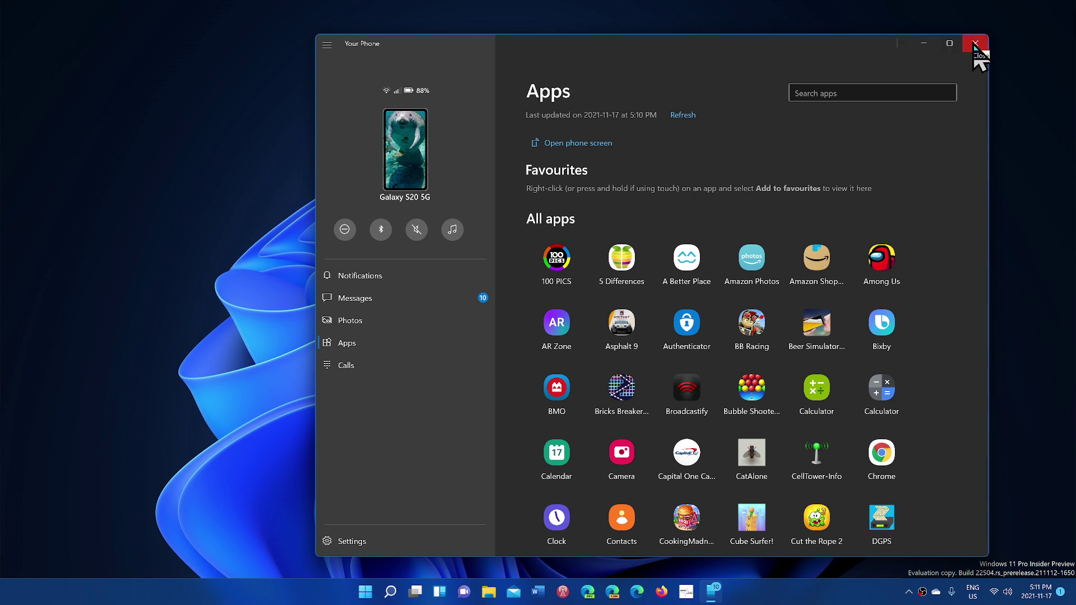
# Step: Mirror the phone screen in its own window, go back to the Play Store home and show recent apps
pyautogui.click(582, 143)
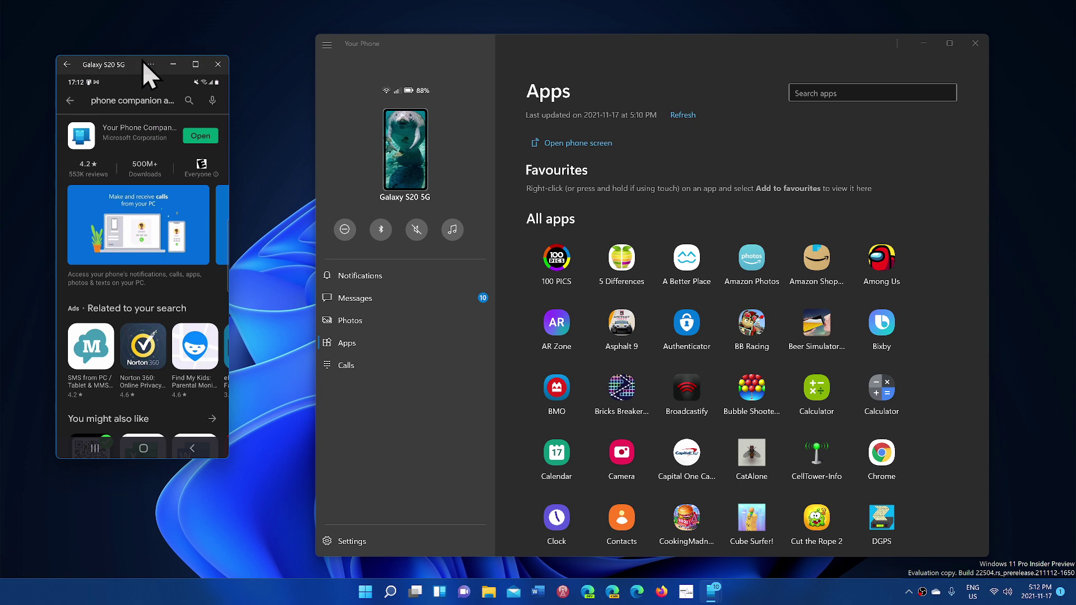
pyautogui.click(71, 100)
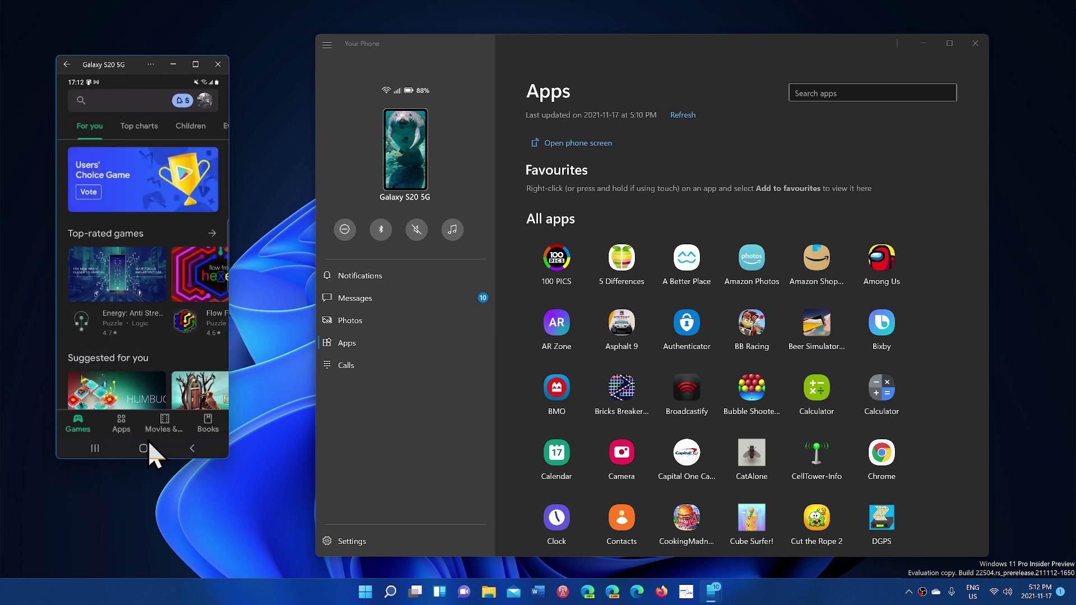
pyautogui.click(94, 448)
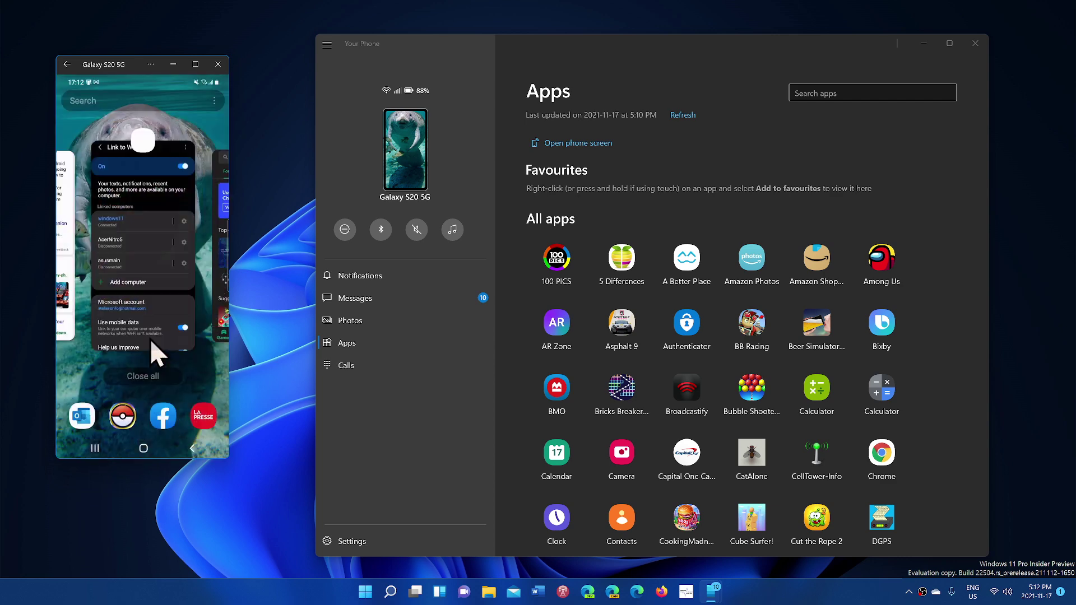
# Step: Swipe away every recent-app card, including Outlook, YouTube and Play Store, then close the mirrored screen
pyautogui.moveTo(170, 97); pyautogui.dragTo(176, 12)
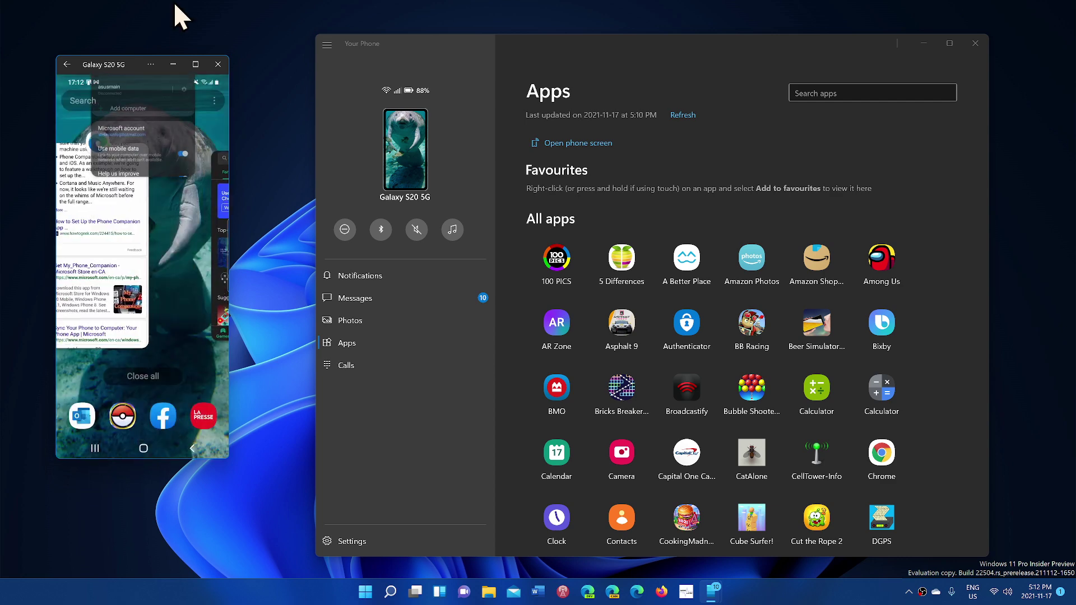
pyautogui.moveTo(112, 276); pyautogui.dragTo(116, 19)
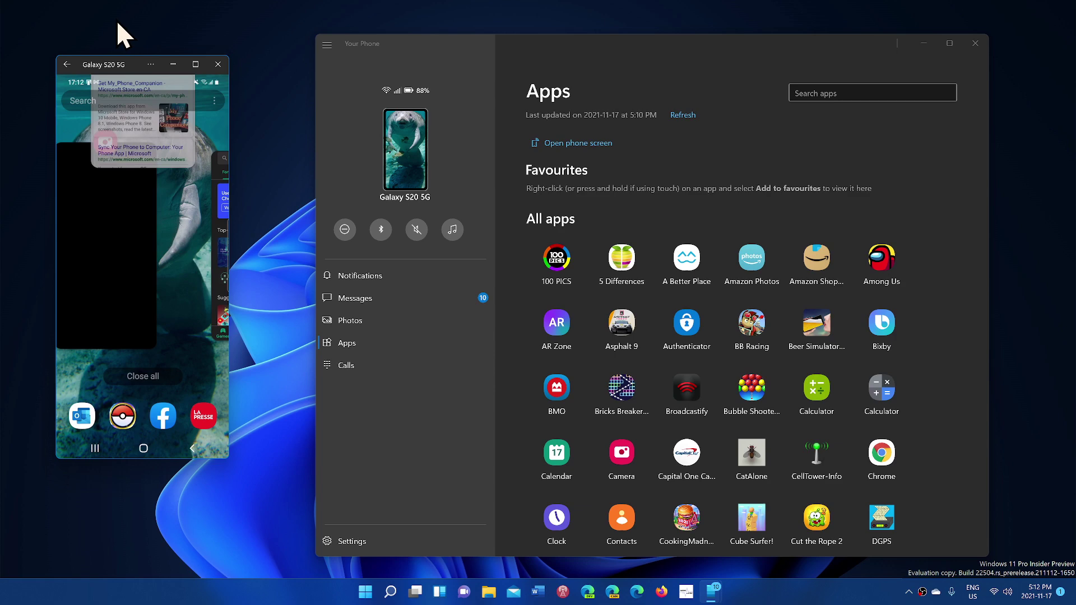
pyautogui.moveTo(116, 184); pyautogui.dragTo(169, 4)
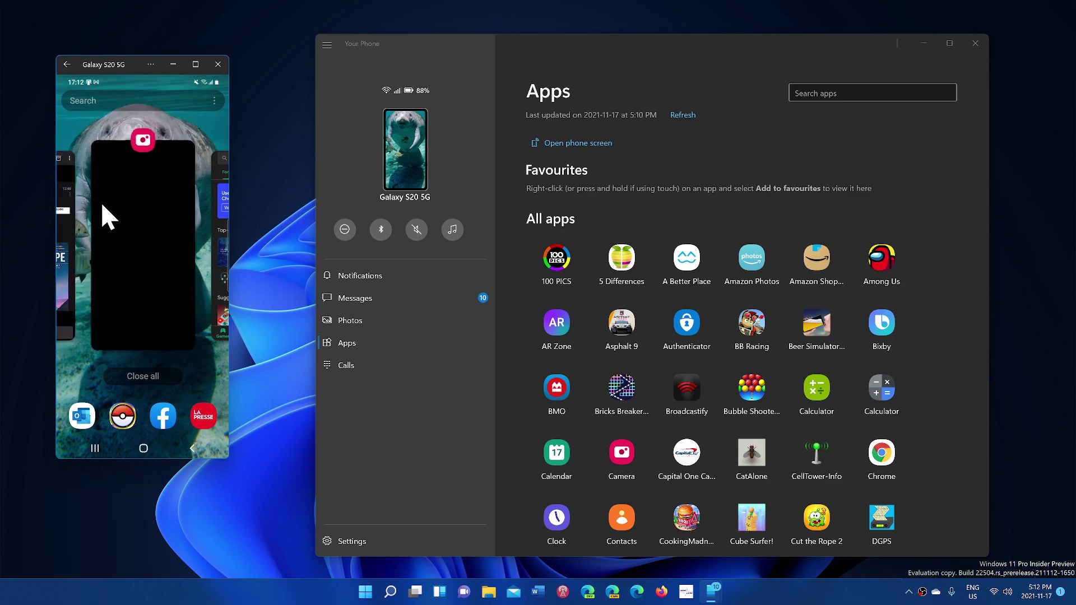
pyautogui.moveTo(101, 211); pyautogui.dragTo(108, 11)
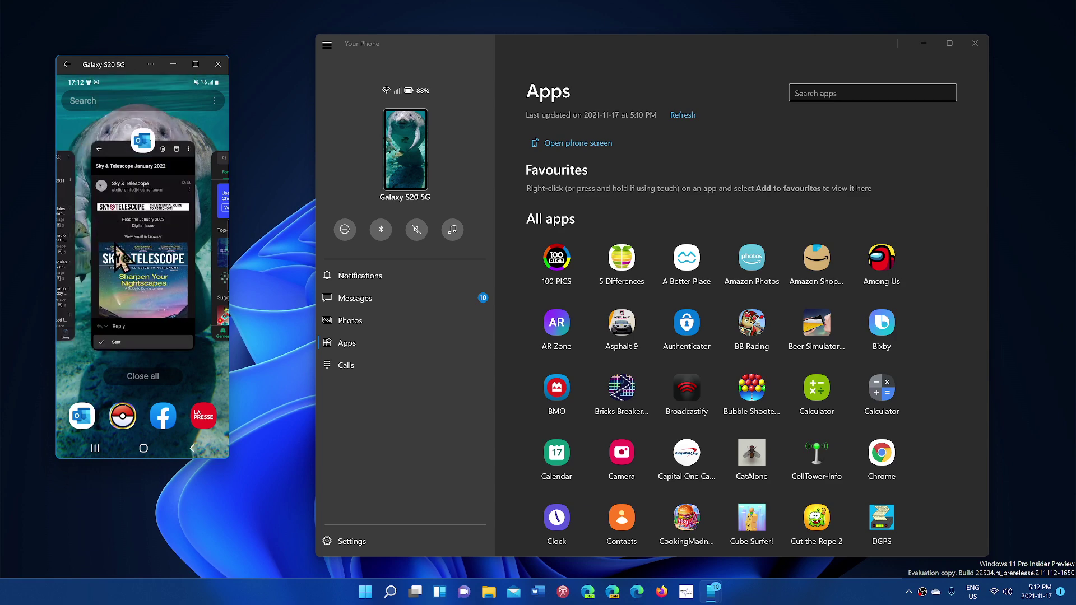
pyautogui.moveTo(102, 222); pyautogui.dragTo(109, 17)
pyautogui.moveTo(120, 191); pyautogui.dragTo(144, 11)
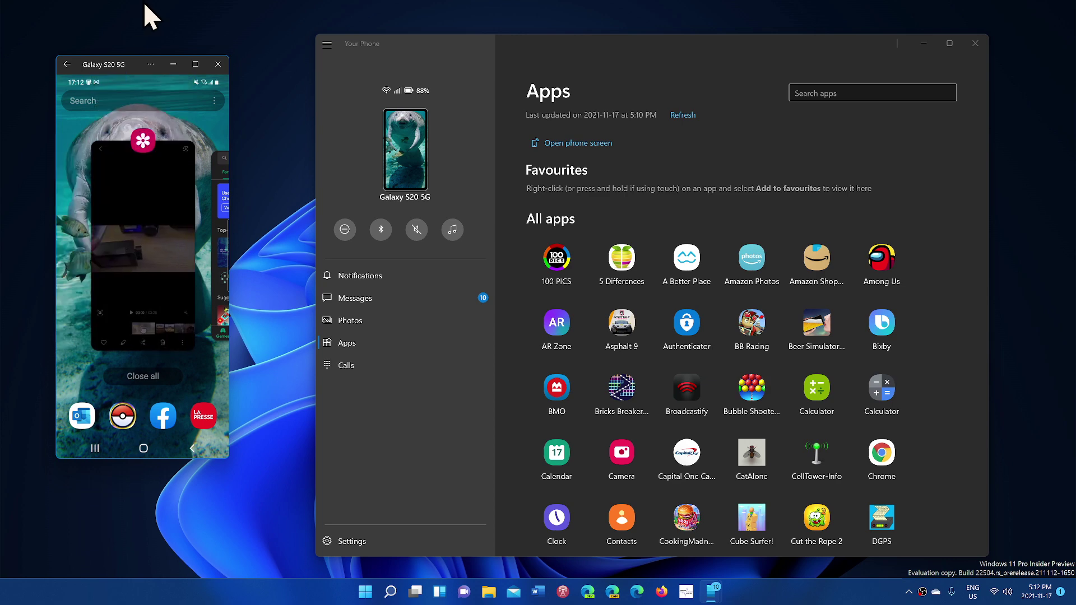
pyautogui.moveTo(144, 204); pyautogui.dragTo(132, 17)
pyautogui.moveTo(123, 274); pyautogui.dragTo(125, 12)
pyautogui.moveTo(161, 274); pyautogui.dragTo(192, 11)
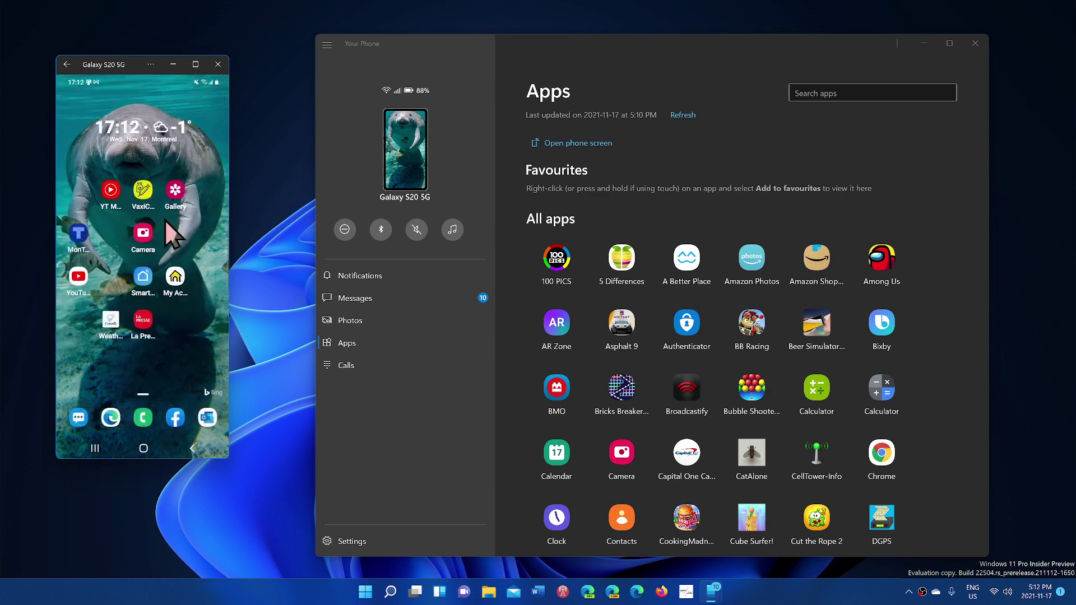
pyautogui.moveTo(193, 273); pyautogui.dragTo(6, 240)
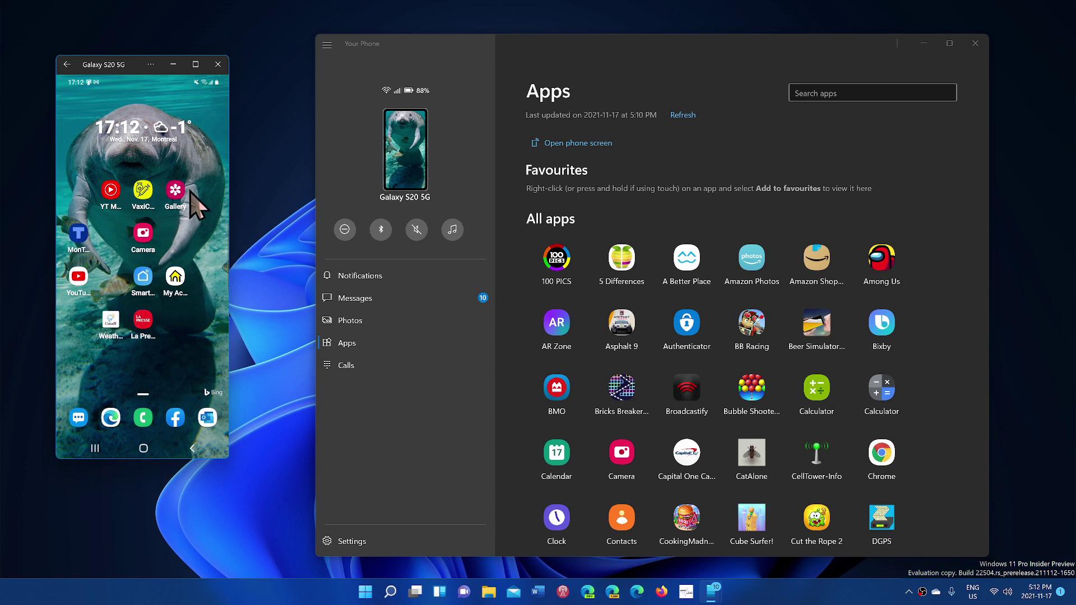
pyautogui.click(217, 64)
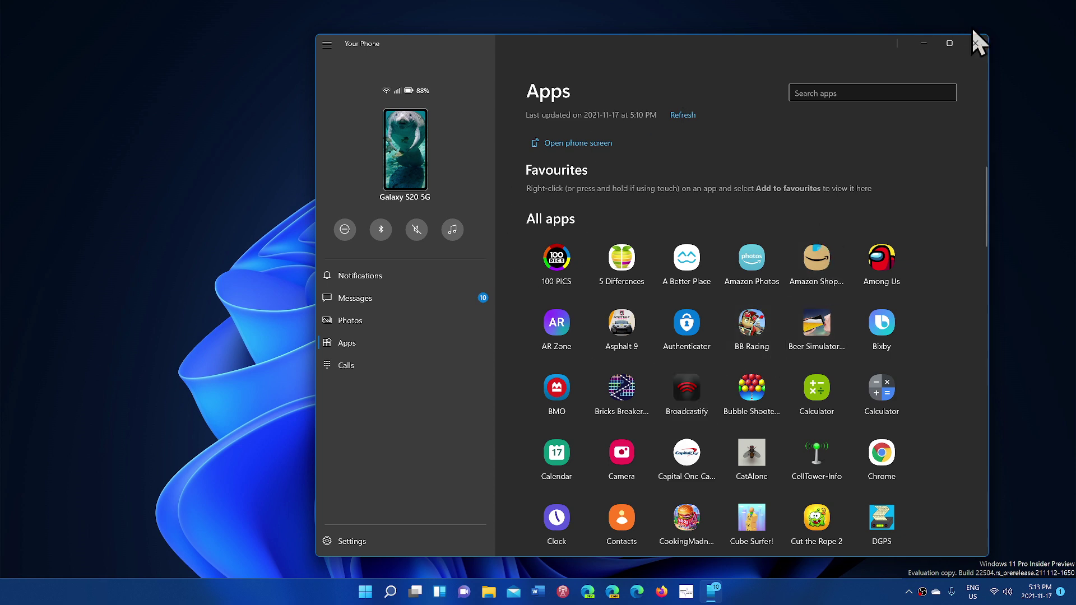
# Step: Close the Your Phone window to return to the desktop
pyautogui.click(976, 44)
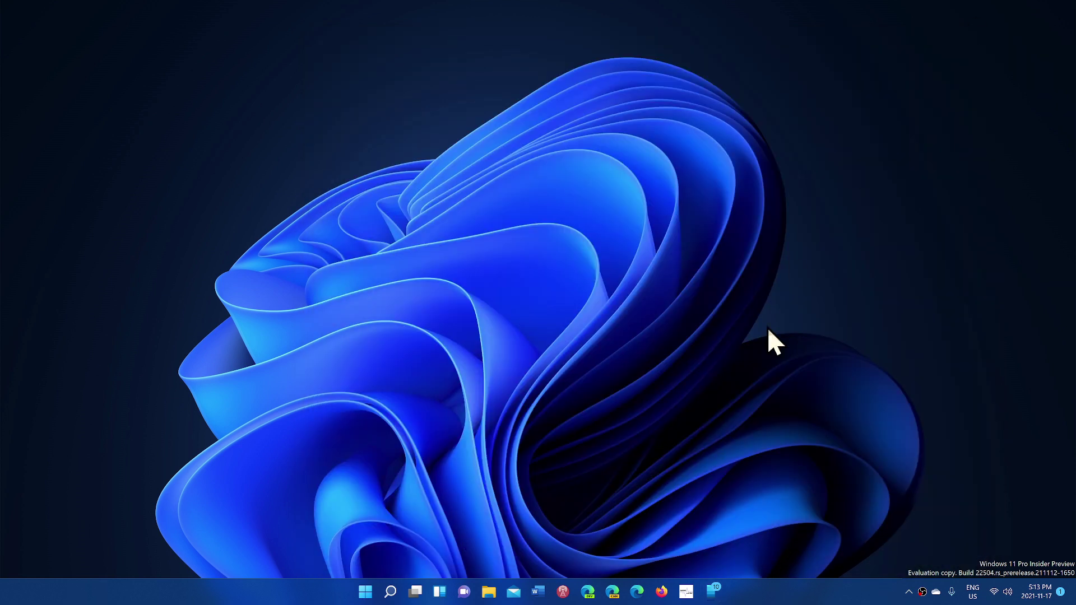